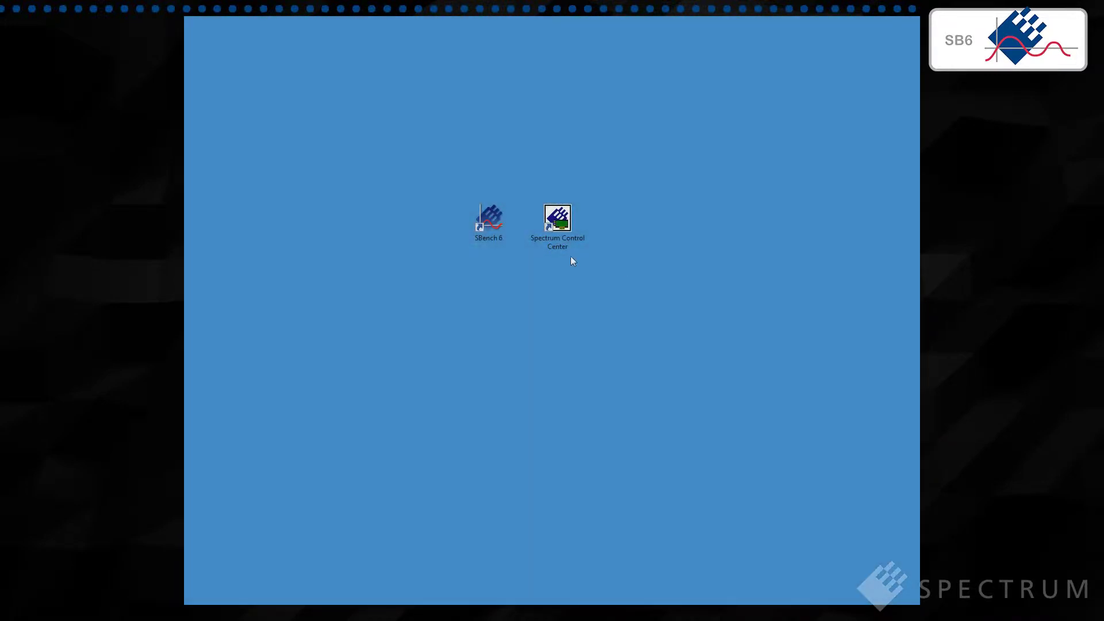
- Launch SBench 6 and start a session on the M4i.4451-x8 card instead of the DN2.496-04
click(484, 231)
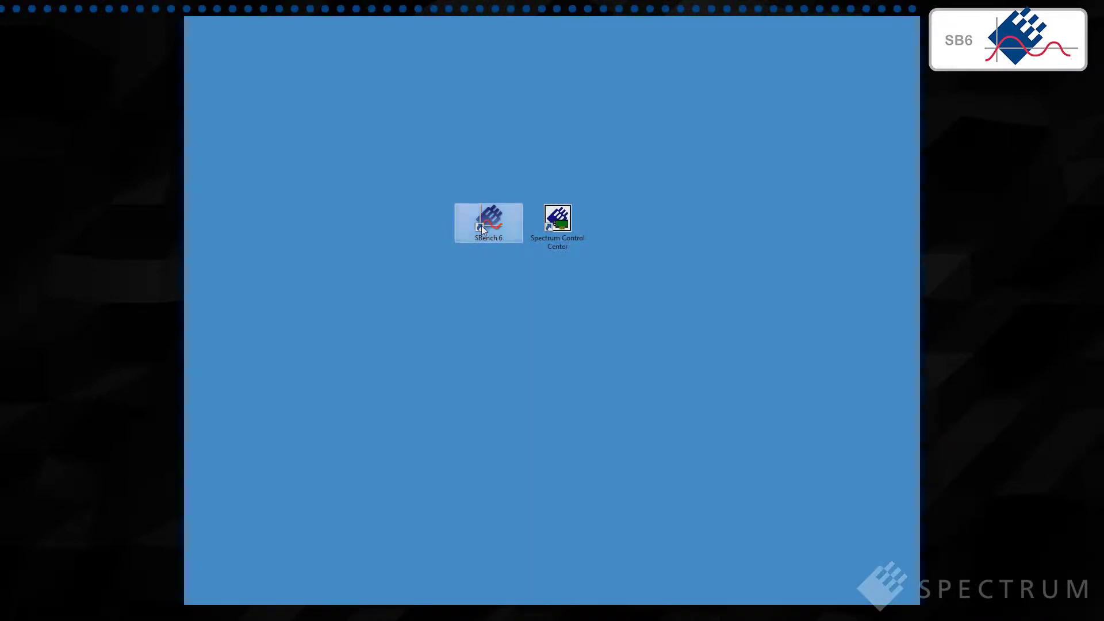
double_click(481, 225)
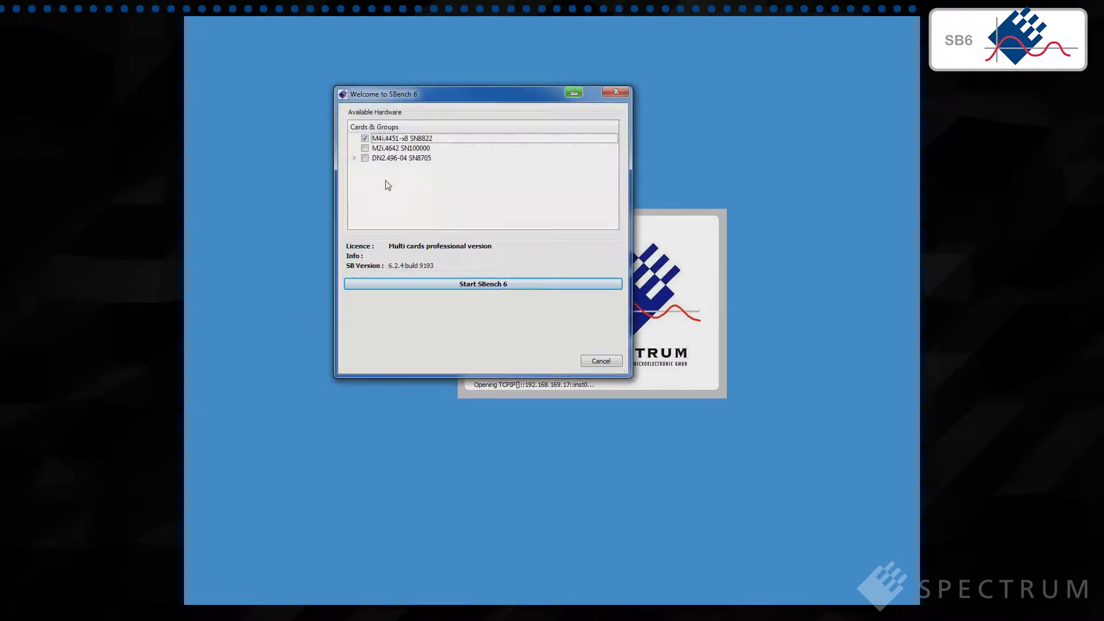
click(366, 158)
click(355, 158)
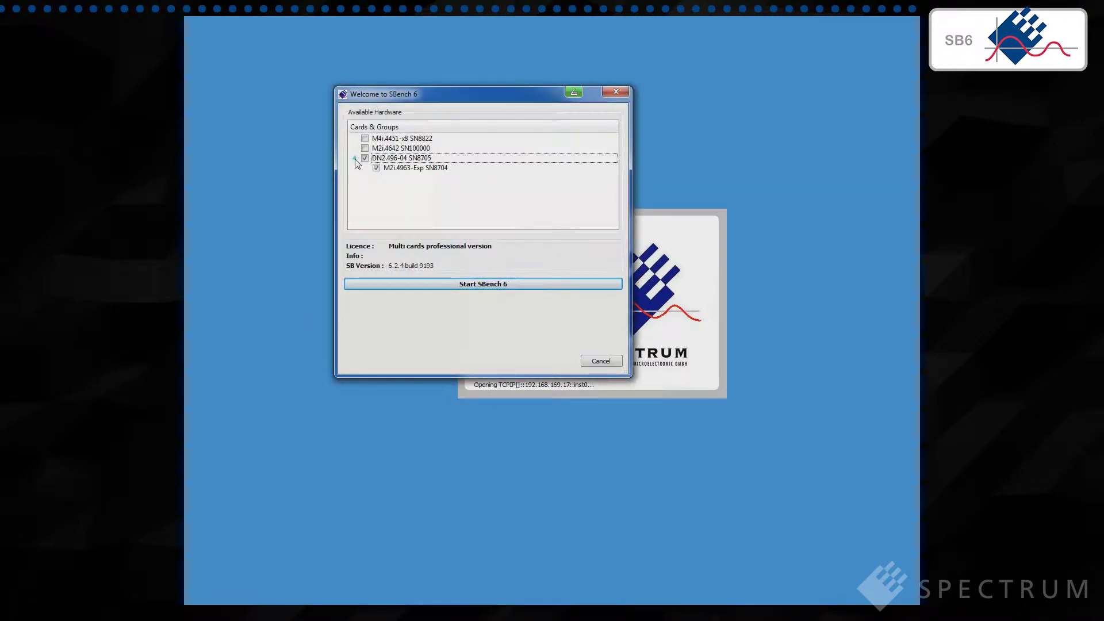
click(365, 140)
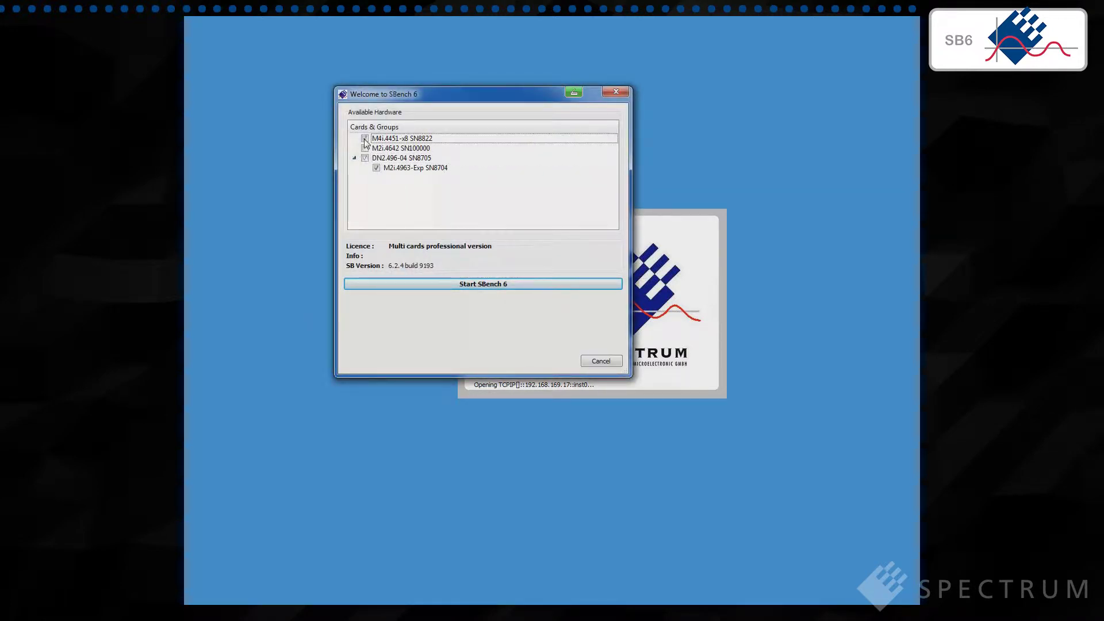
click(444, 283)
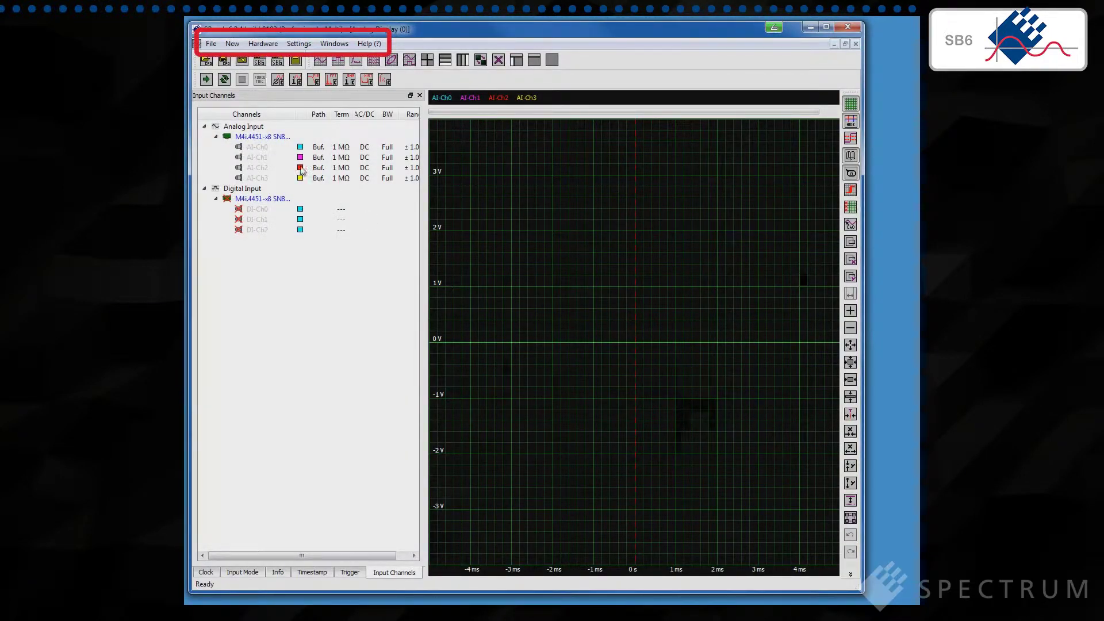
- Run an acquisition and fit the display so the full sine wave is visible
click(207, 81)
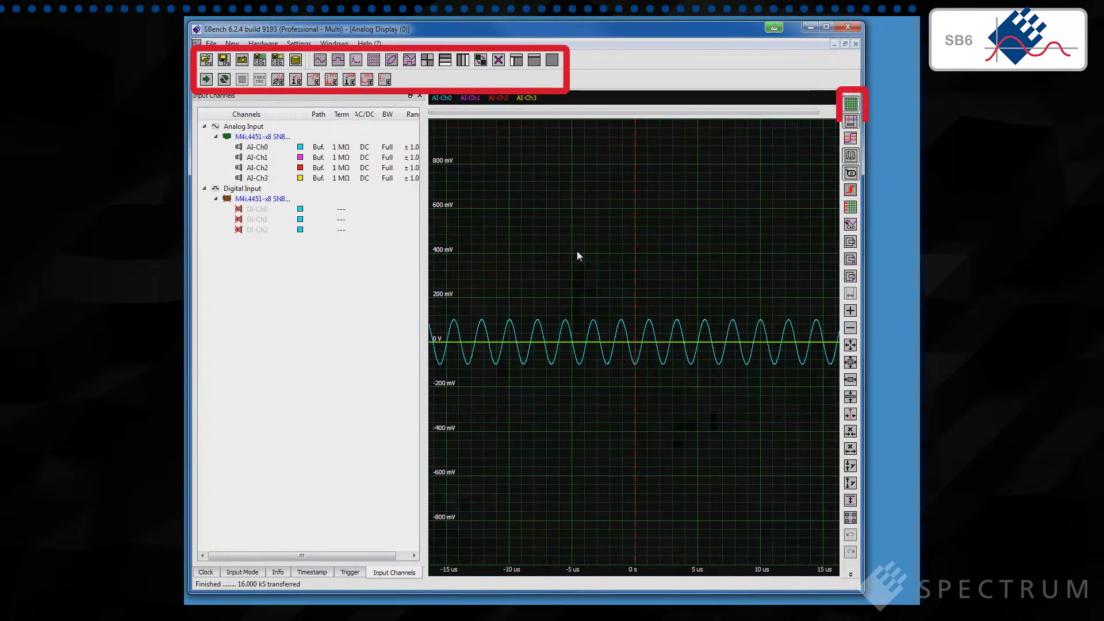
click(851, 363)
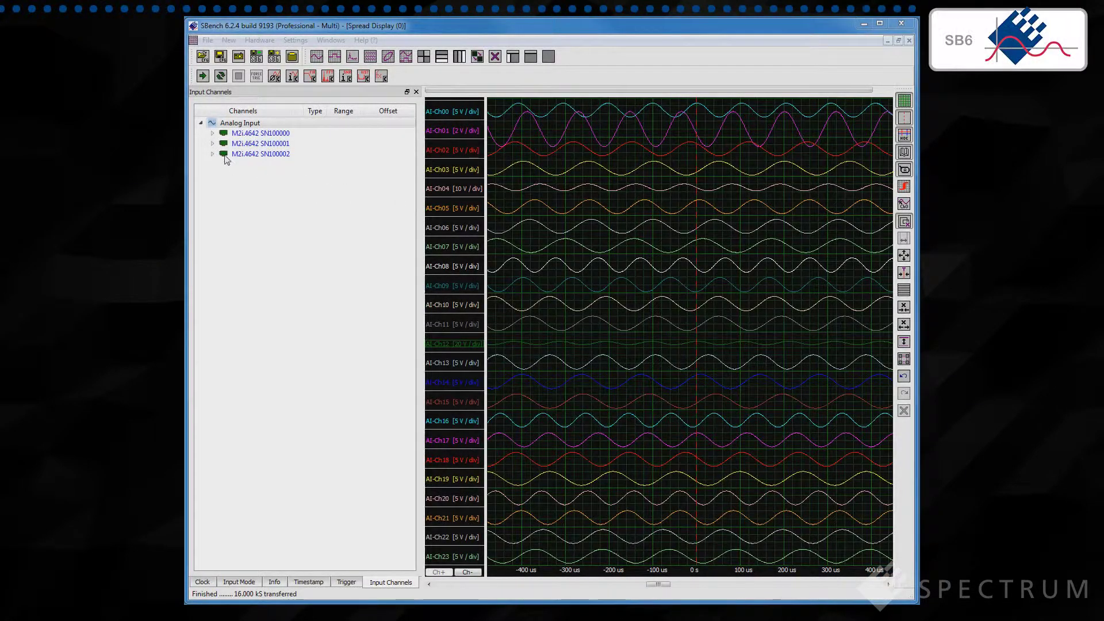
- Expand all three M2i.4642 cards to list their 24 channels, then open an empty Analog Display
click(213, 133)
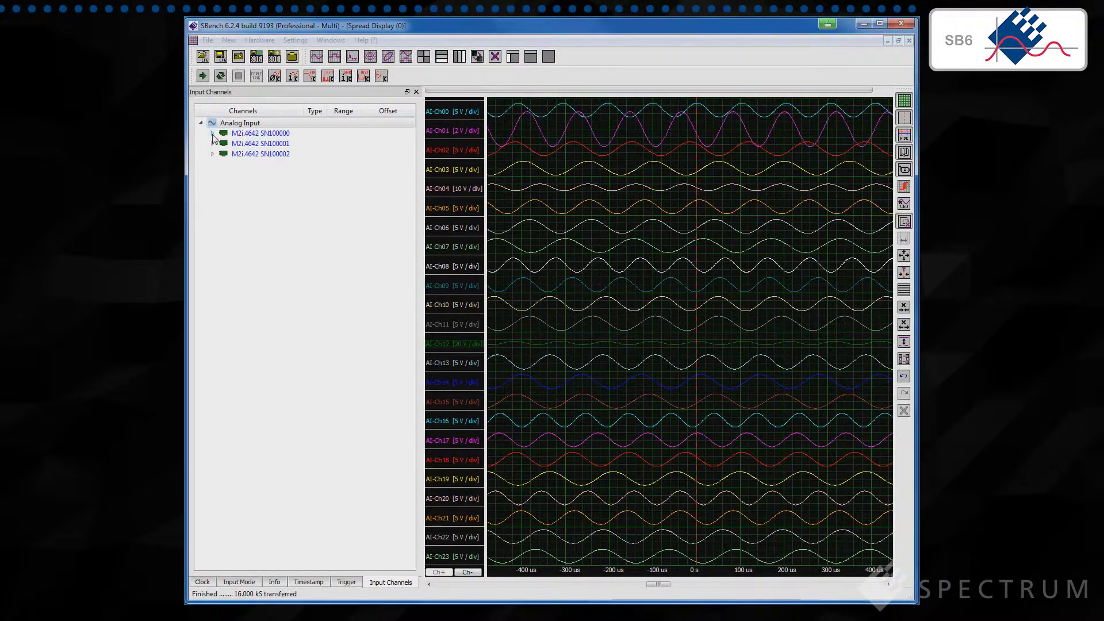
click(213, 226)
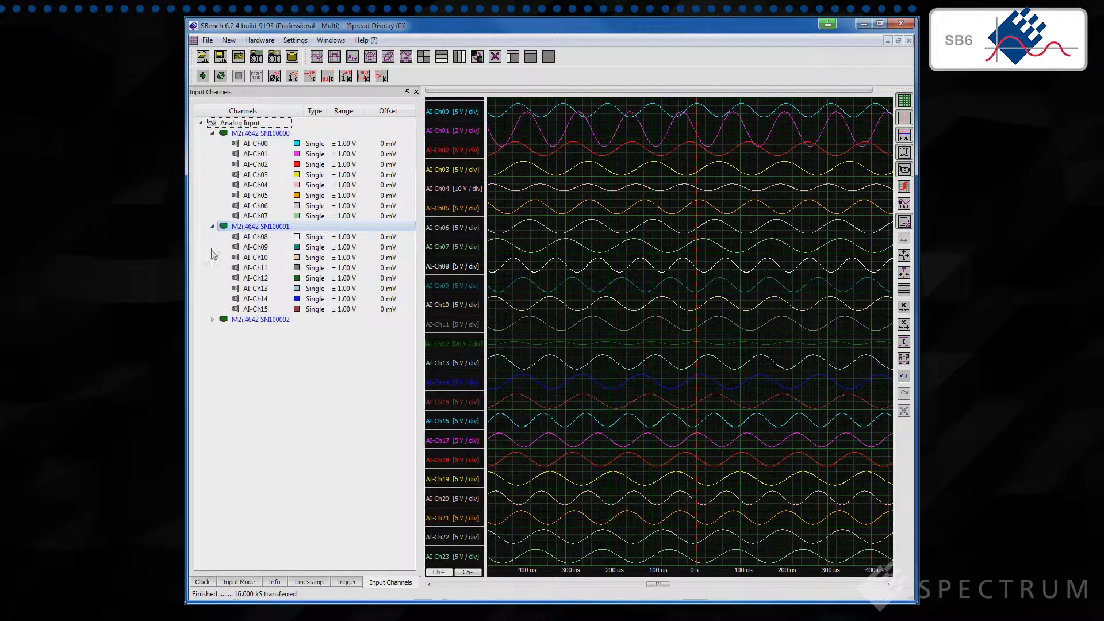
click(213, 320)
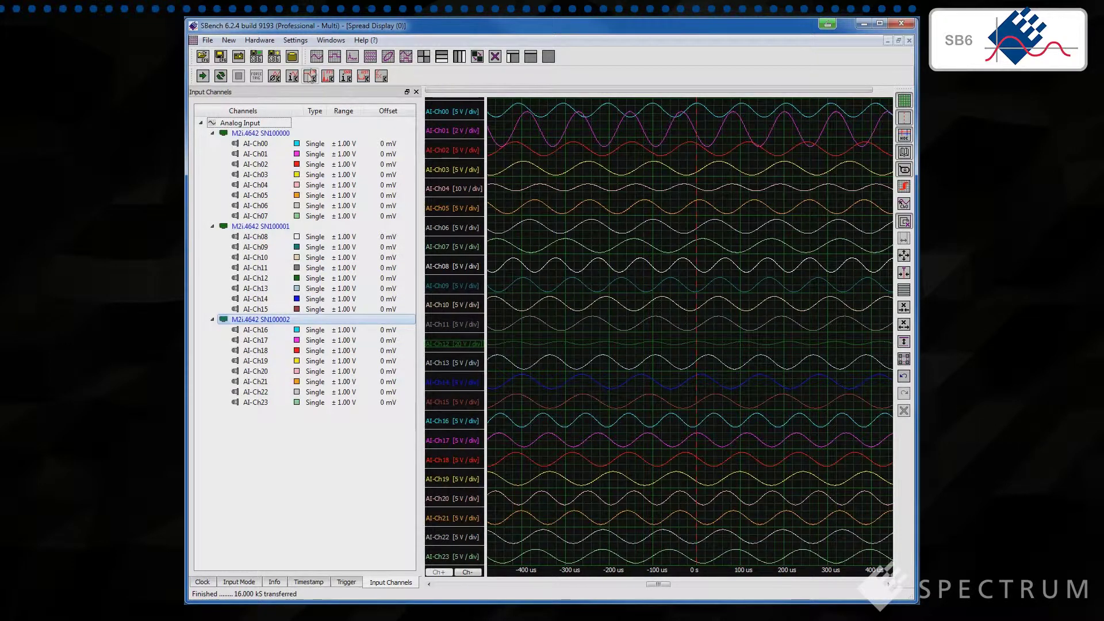
click(310, 76)
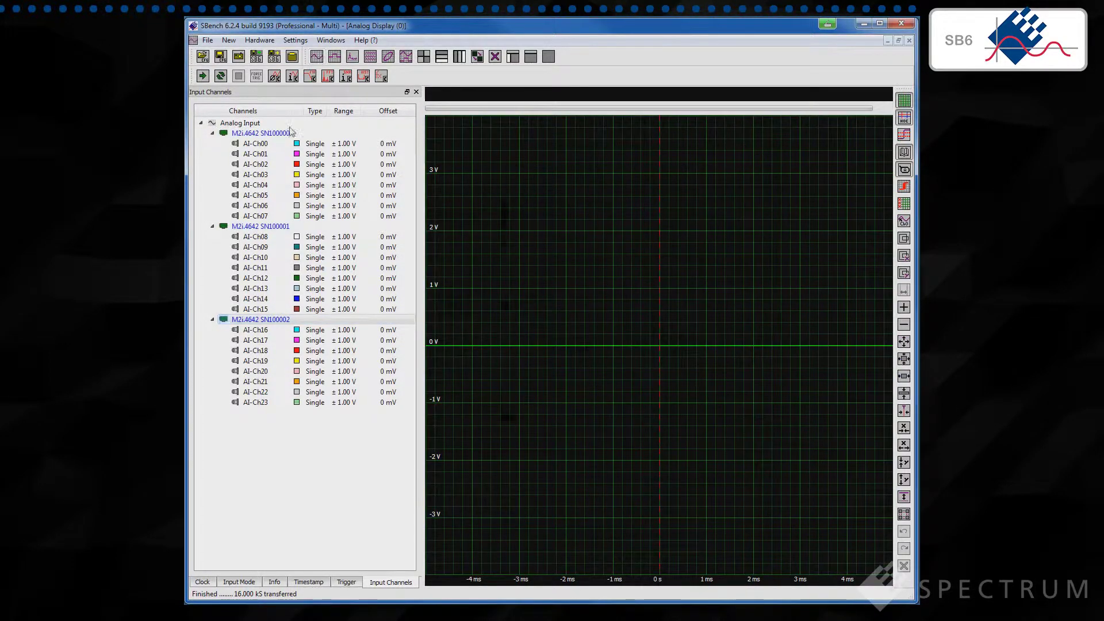
- Plot AI-Ch00 in the Analog Display and show it beside the spread view
drag(257, 148, 460, 182)
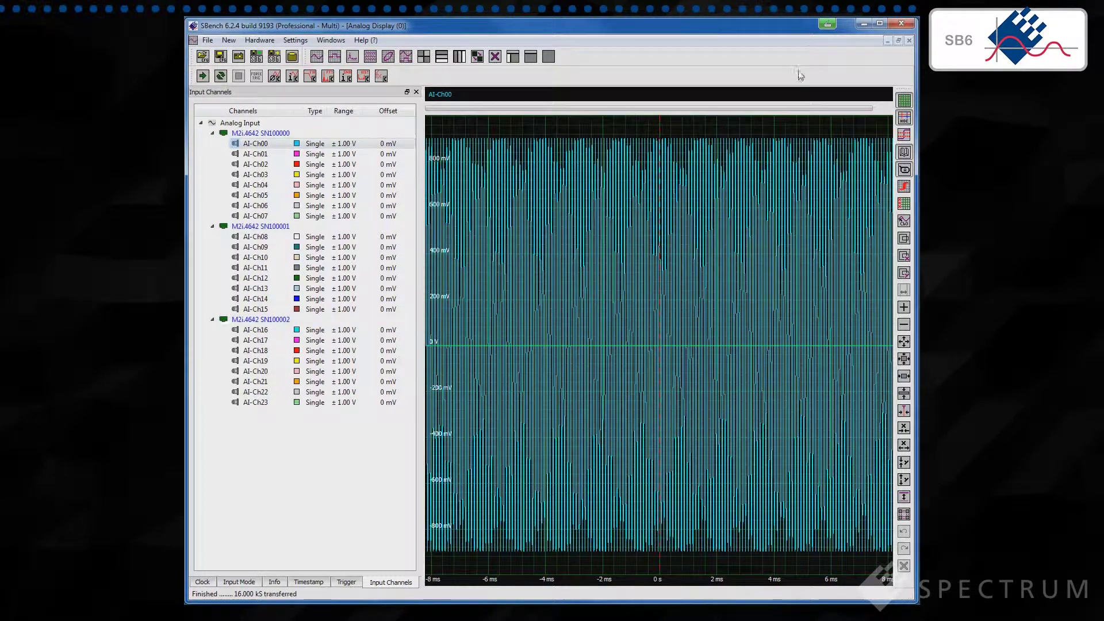
click(899, 41)
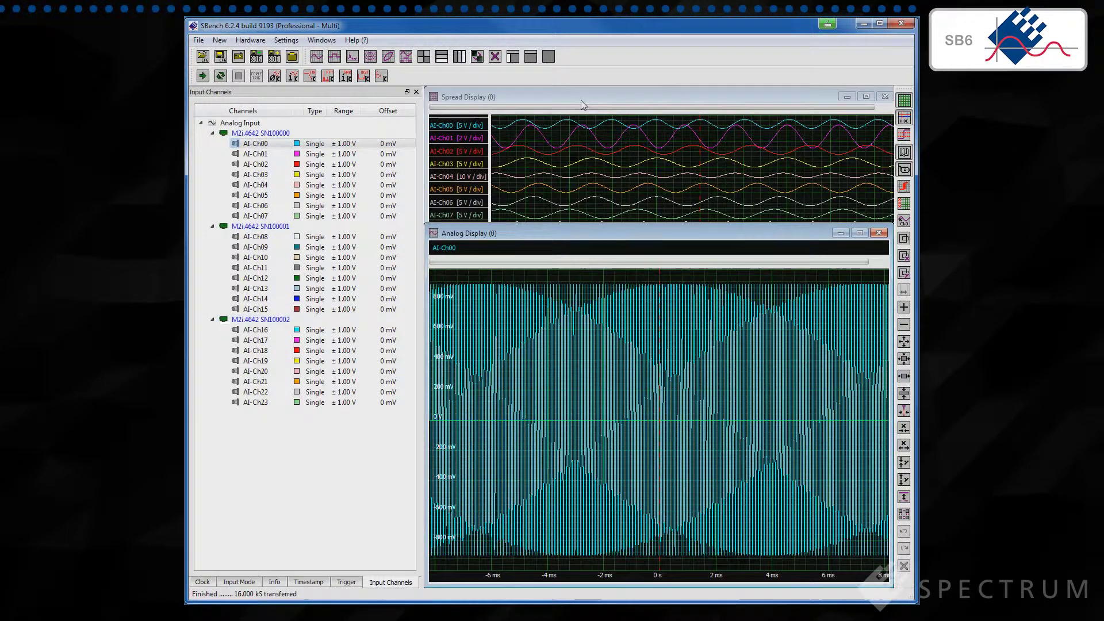
scroll(340, 141, down, 1)
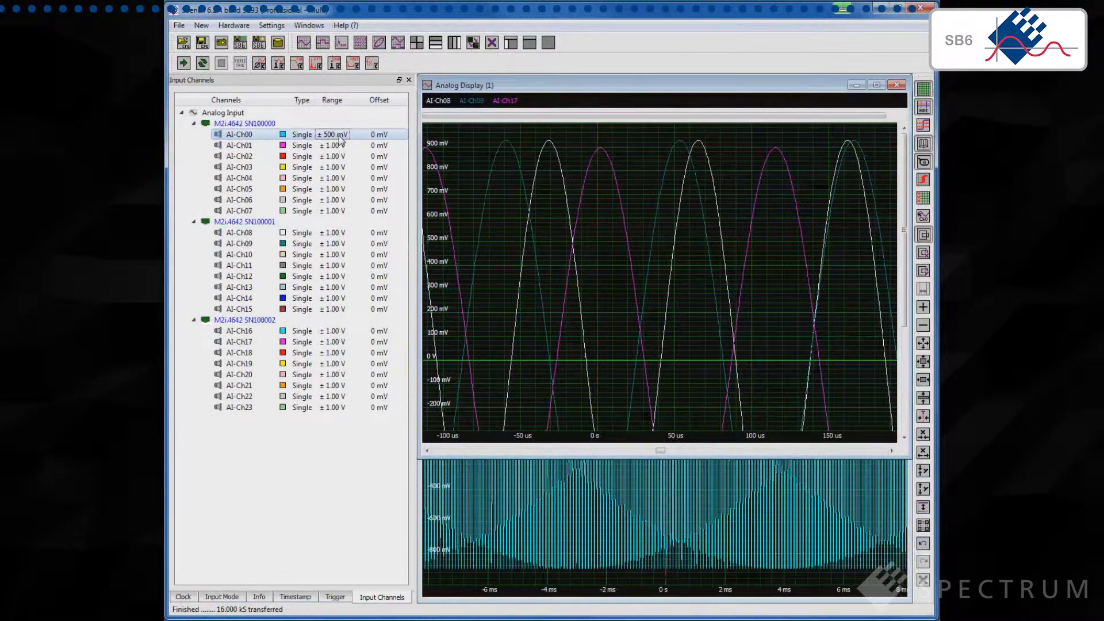
- Select the AI-Ch04 to AI-Ch06 input ranges for editing, and zoom Analog Display (1) into individual sine cycles
click(339, 180)
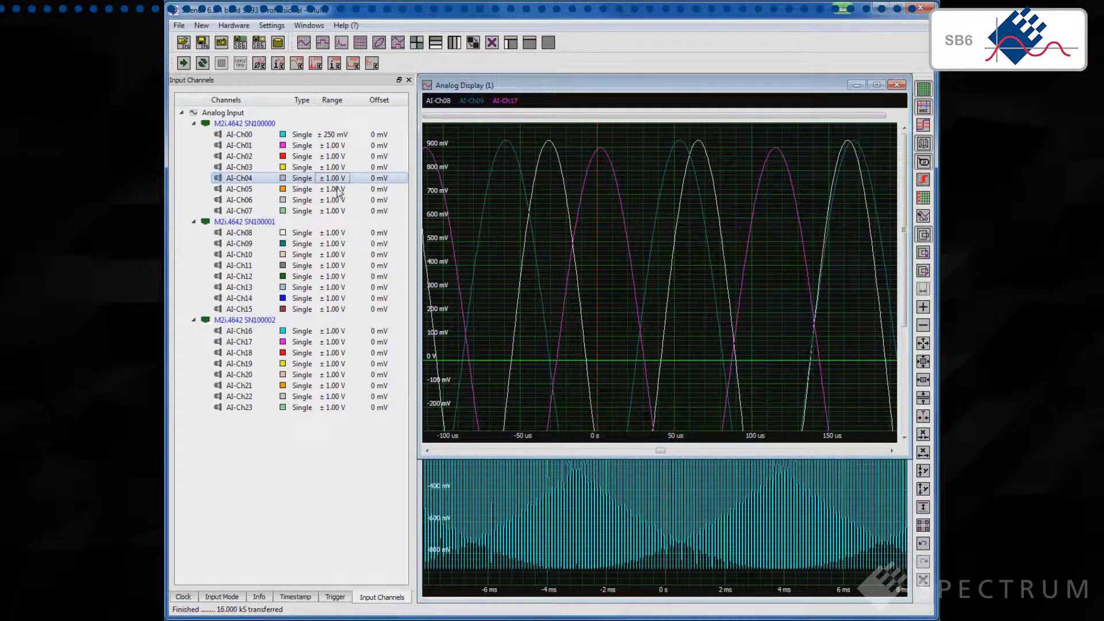
shift+click(339, 190)
shift+click(339, 201)
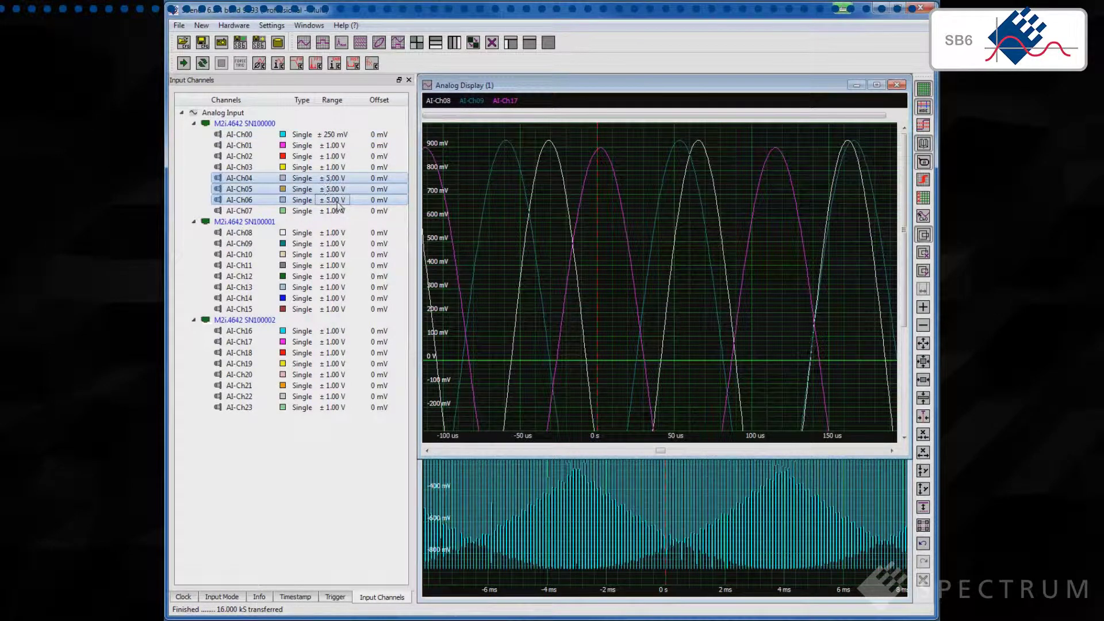
click(272, 223)
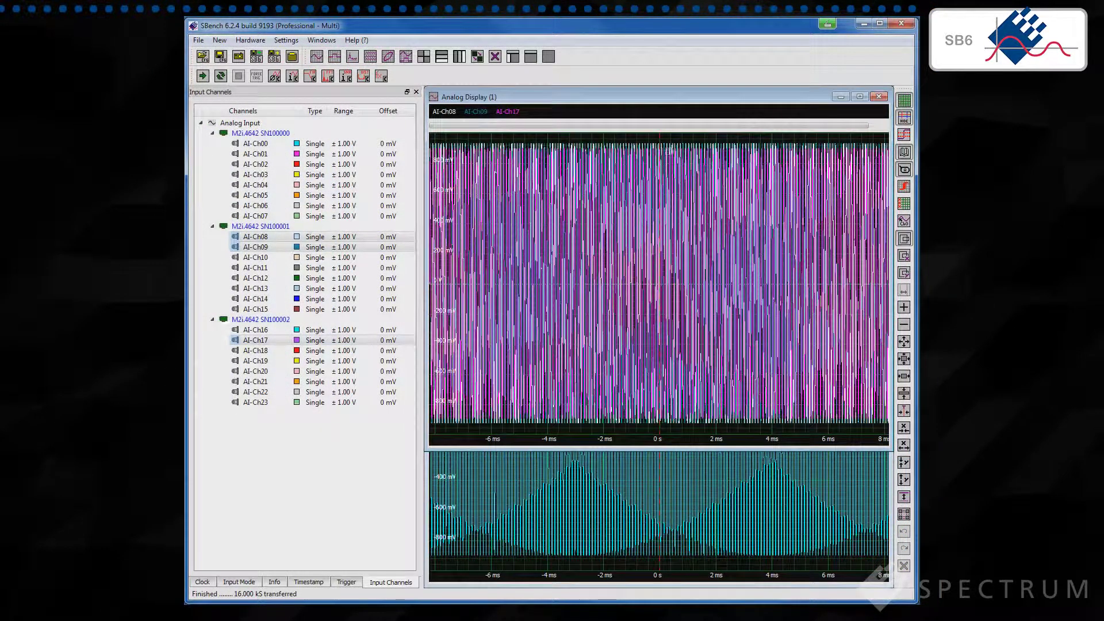
drag(661, 142, 669, 321)
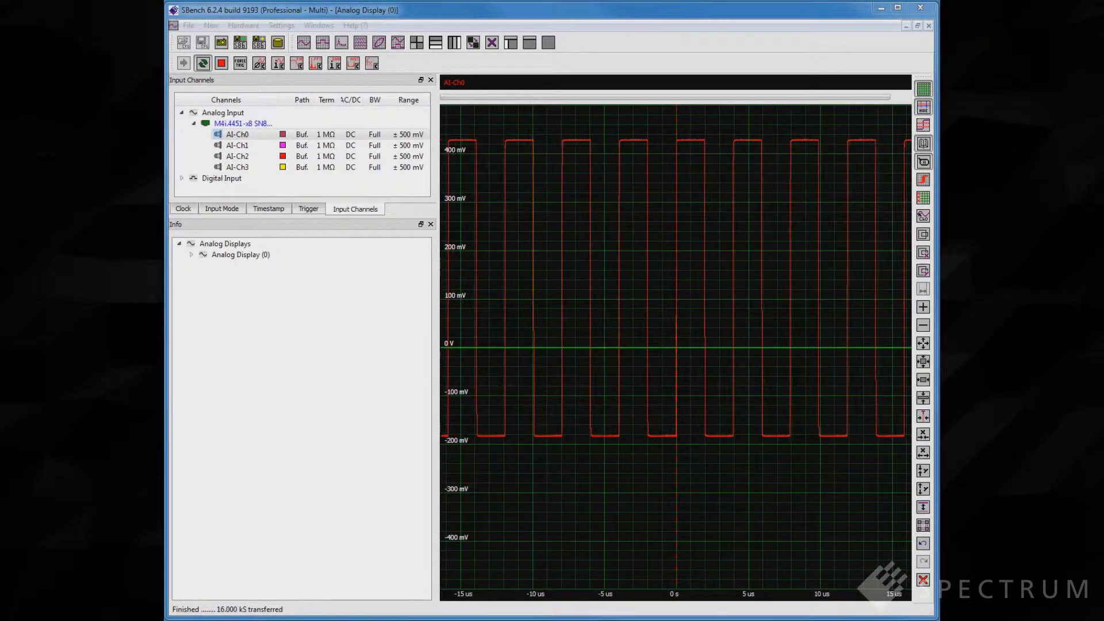
- Add a Period measurement to AI-Ch0
right_click(236, 135)
mouse_move(272, 269)
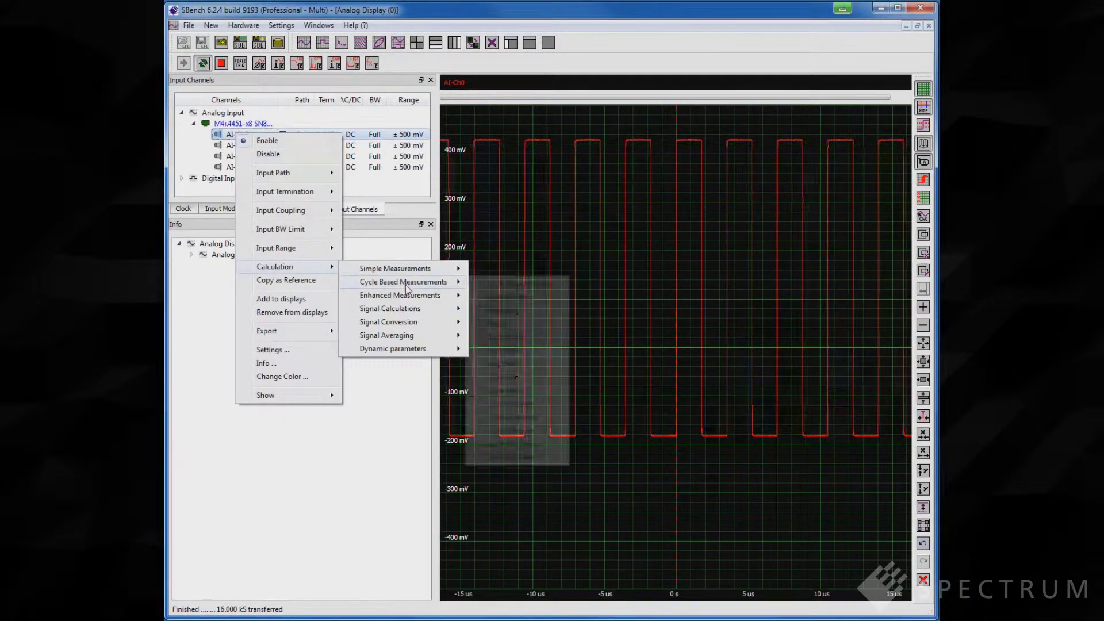
mouse_move(410, 285)
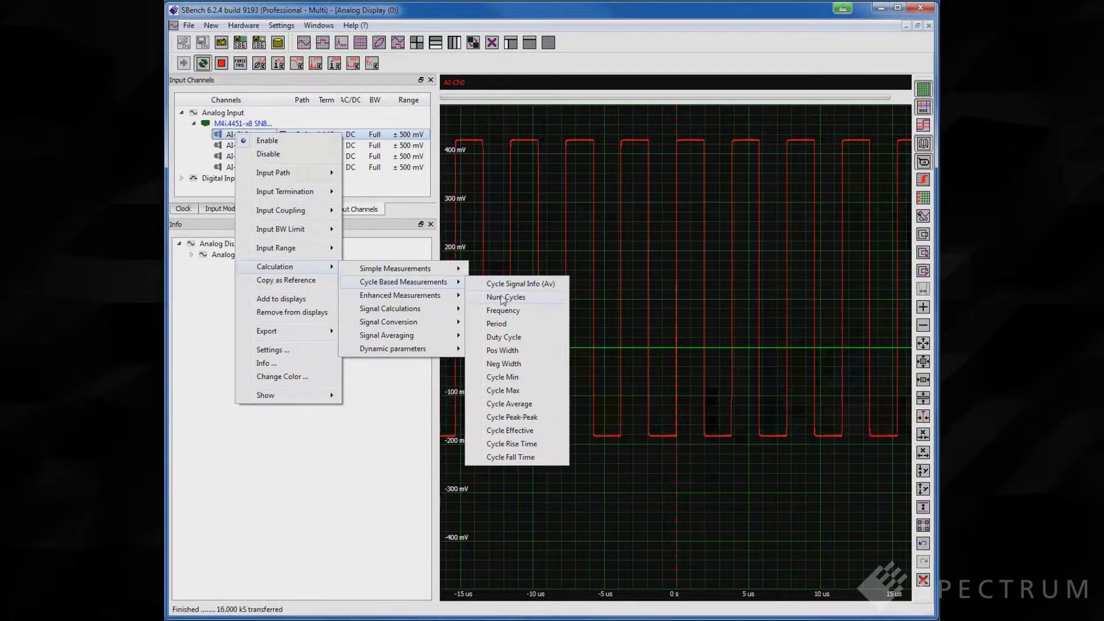
click(497, 324)
click(666, 367)
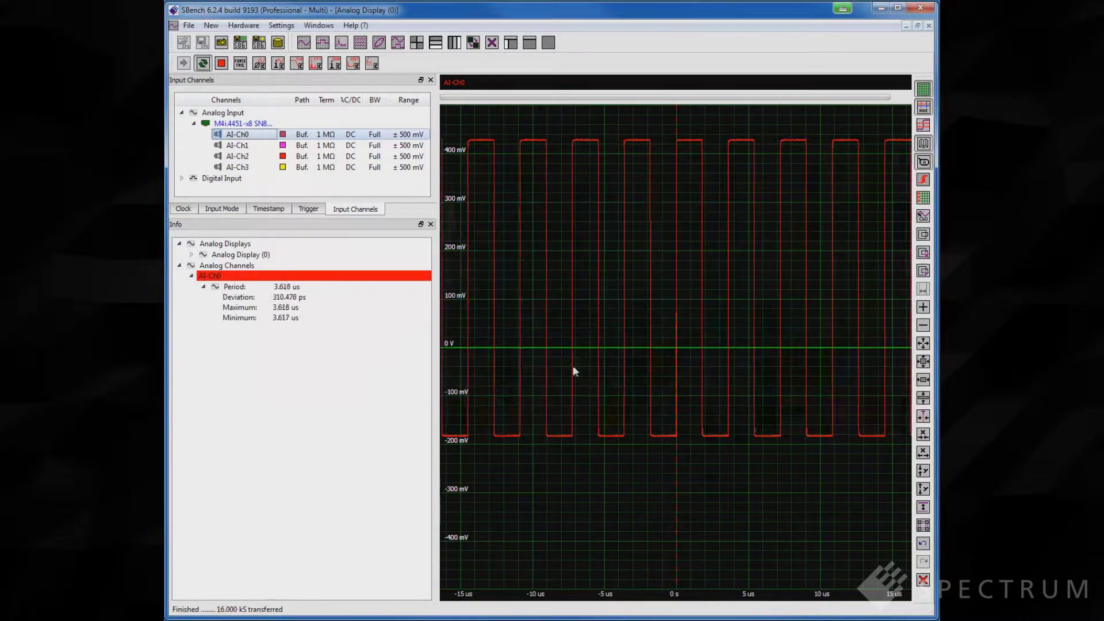
- Add a Cycle Rise Time measurement to AI-Ch0, then stop the acquisition
right_click(255, 134)
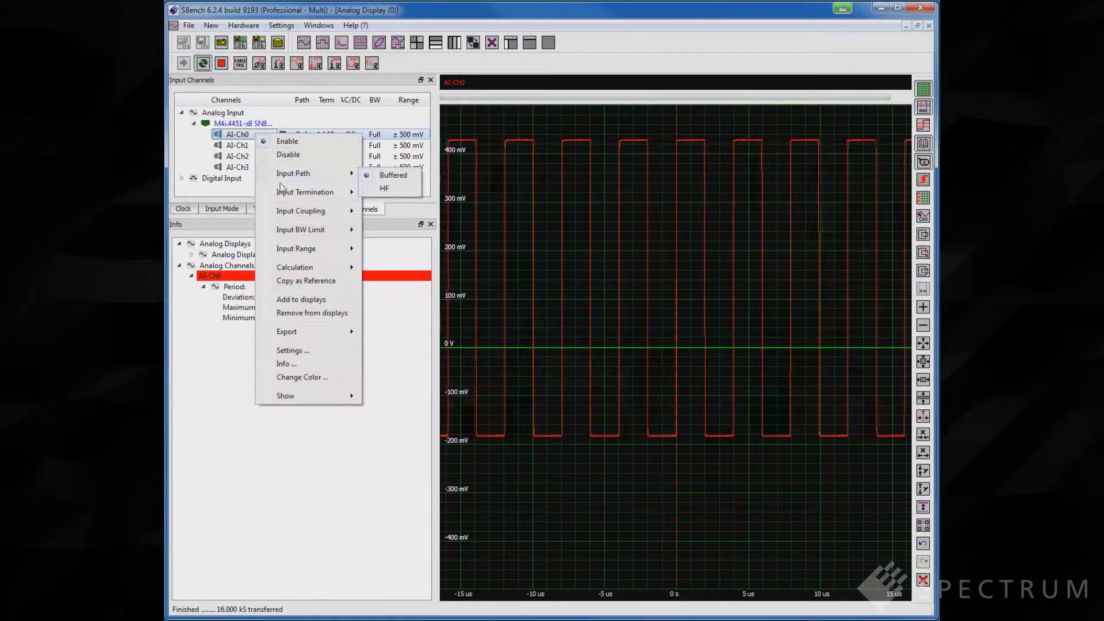
mouse_move(322, 267)
mouse_move(402, 283)
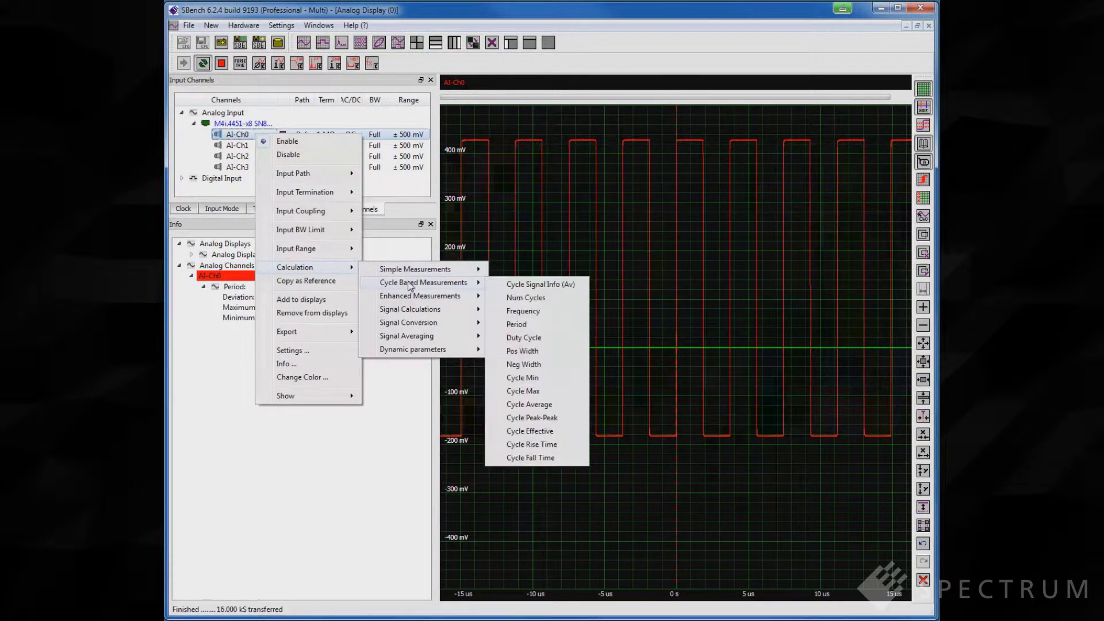
click(536, 445)
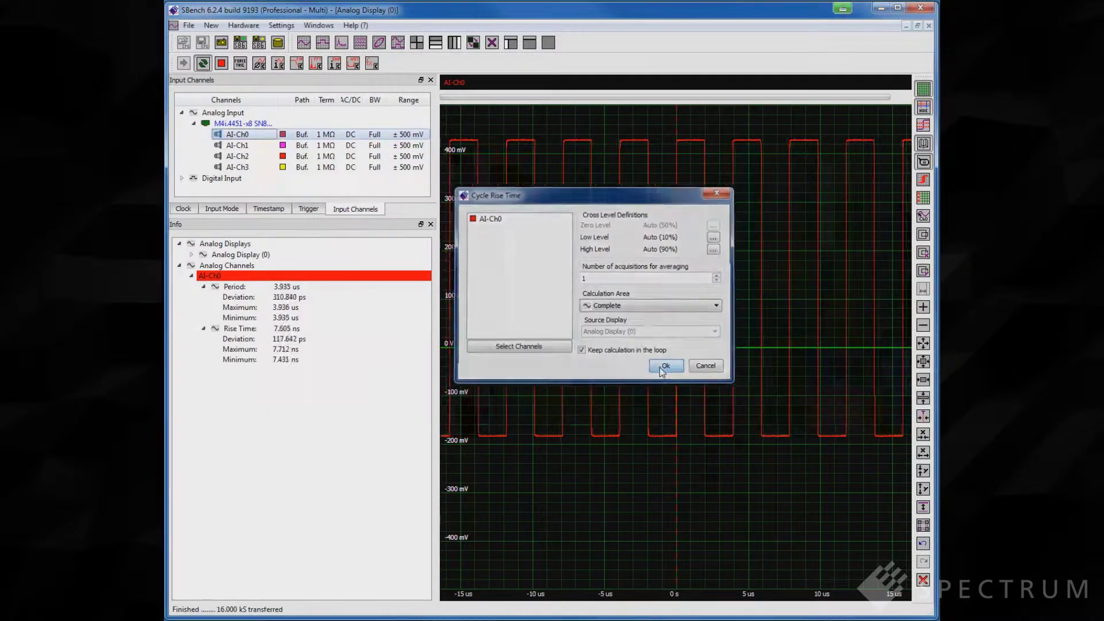
click(664, 367)
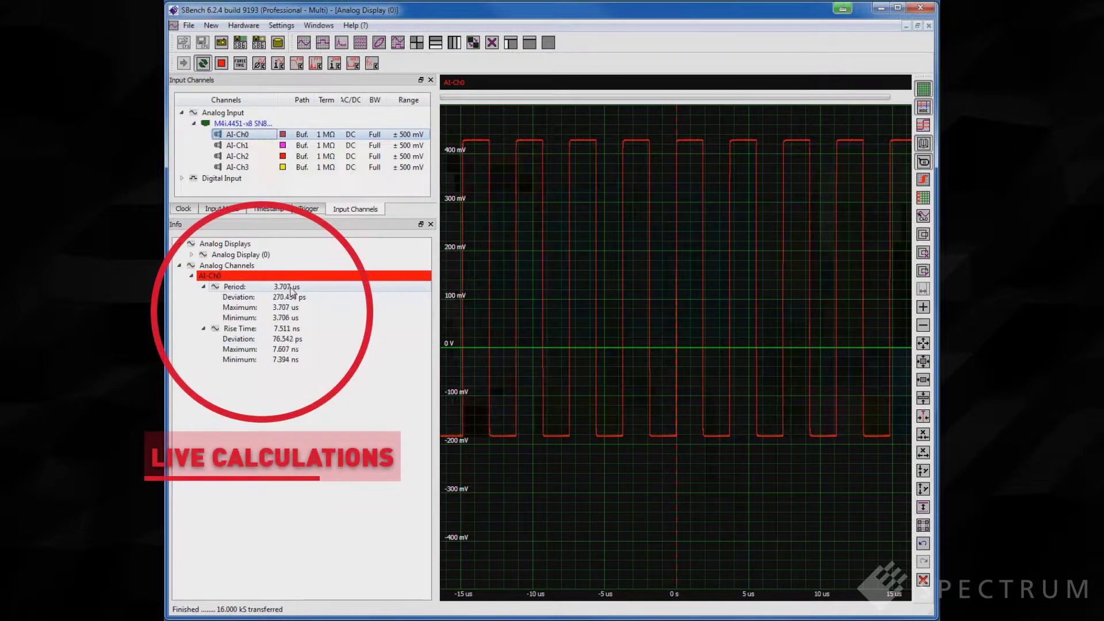
click(202, 64)
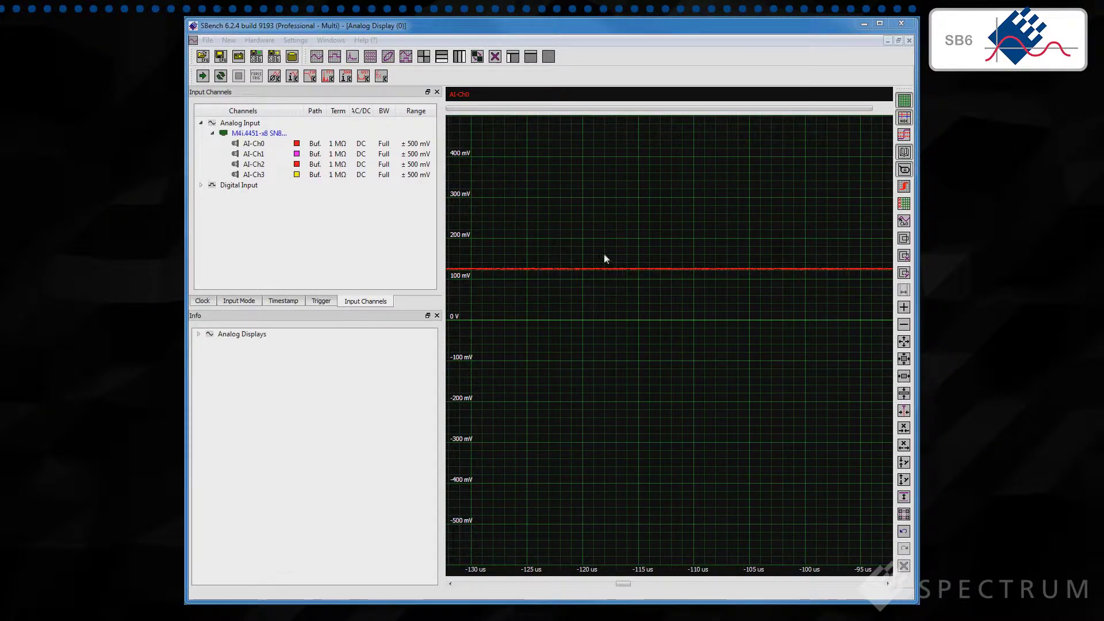
- Show the preview strip, move the view to the fourth burst, and place cursor A at its start
click(330, 39)
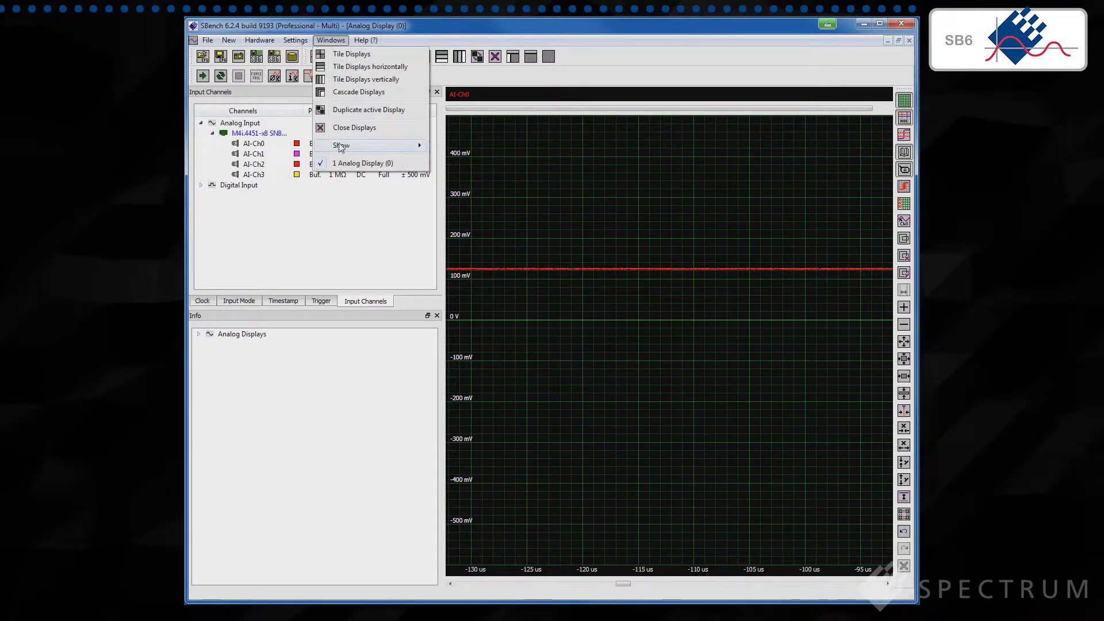
mouse_move(342, 145)
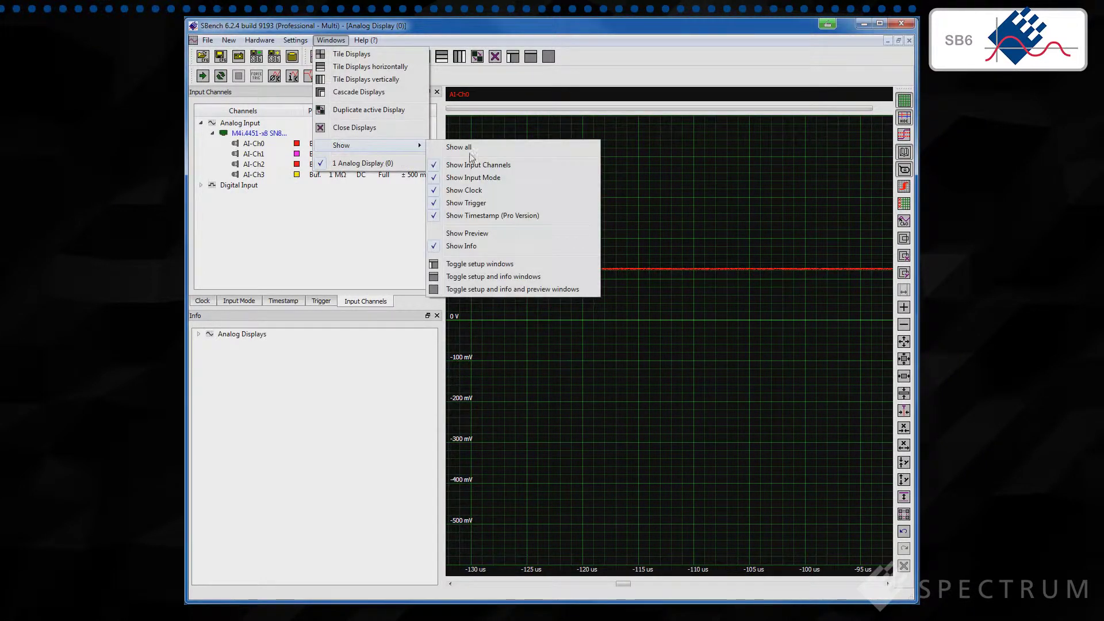
click(470, 236)
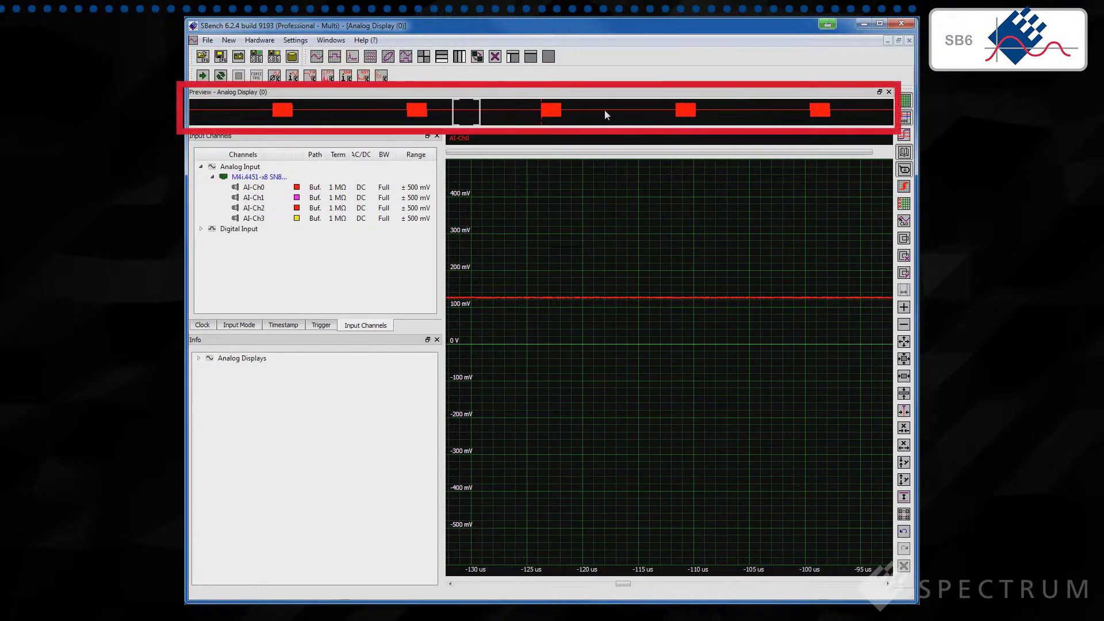
drag(690, 107, 702, 111)
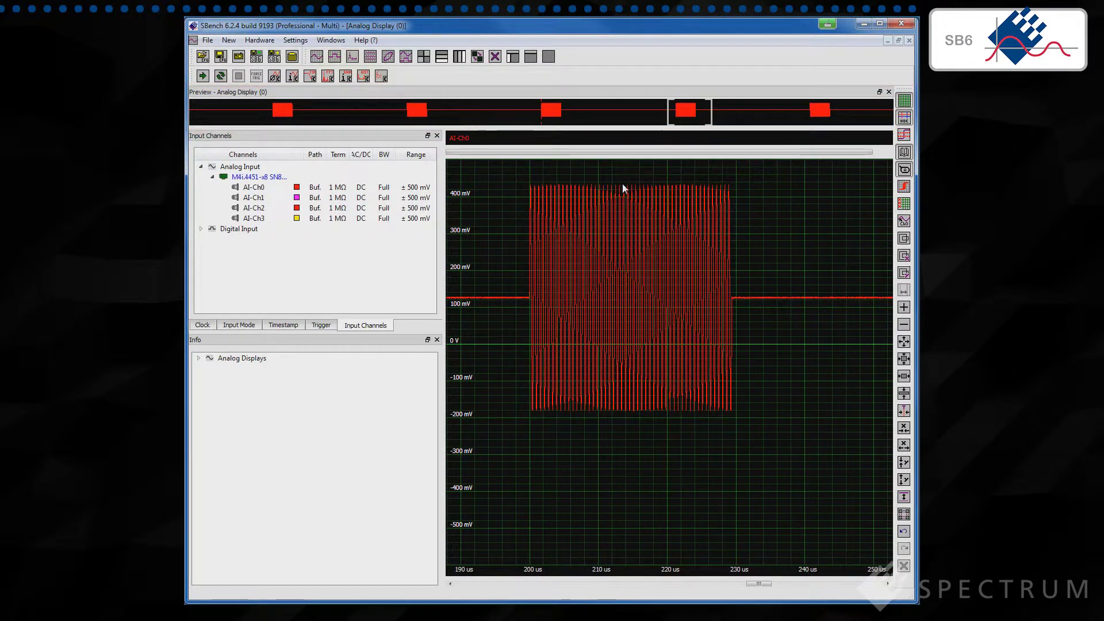
click(529, 183)
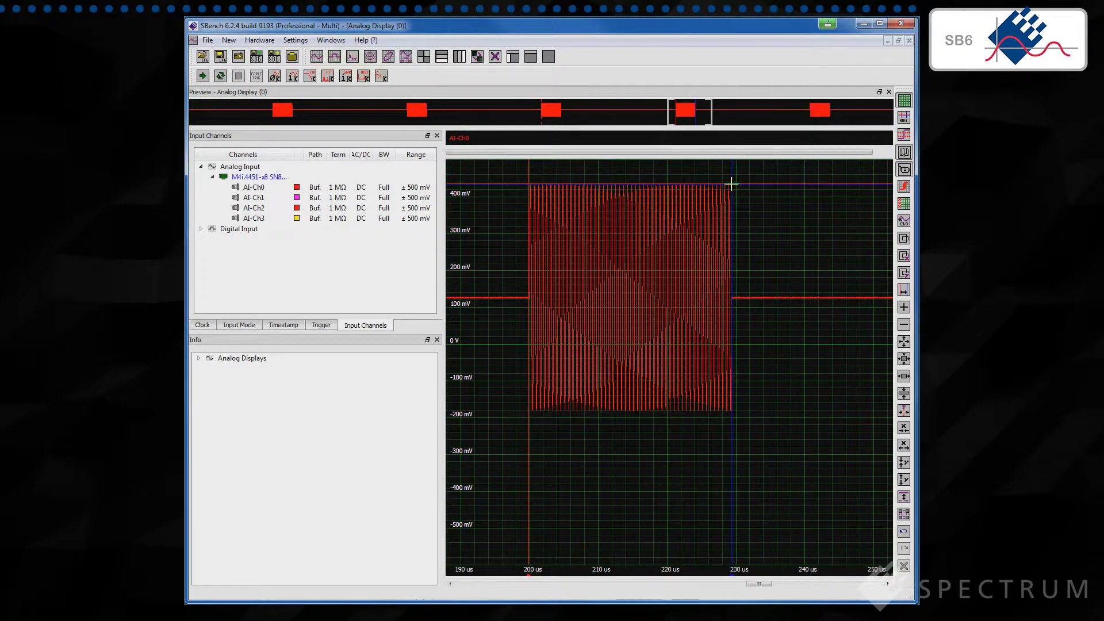
- Compute an FFT of AI-Ch0 with the calculation area limited to the cursor region
right_click(264, 189)
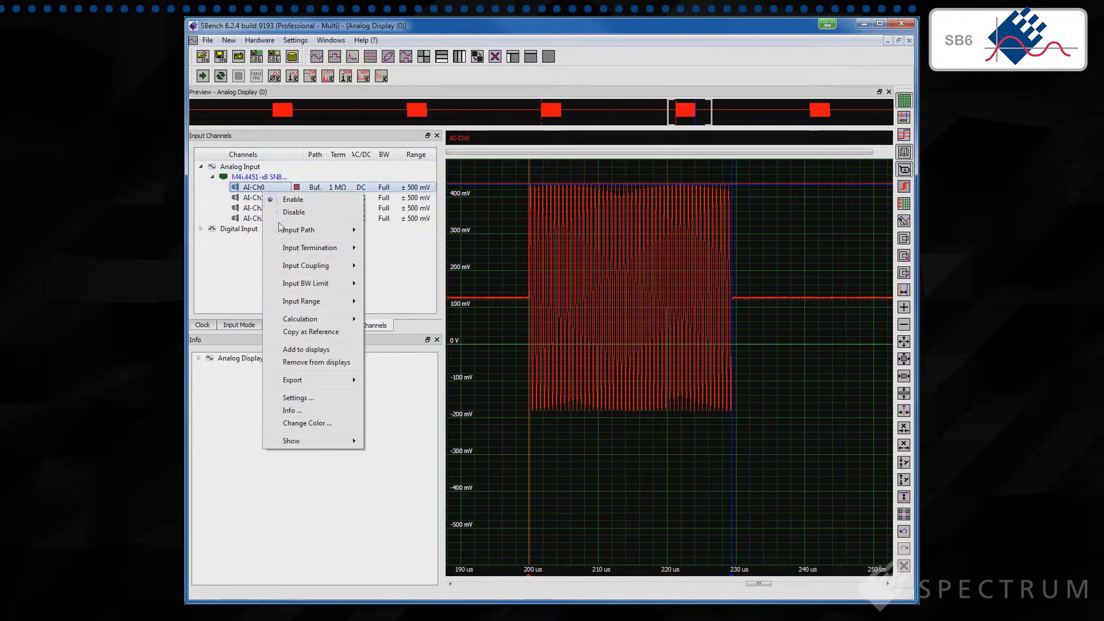
mouse_move(303, 320)
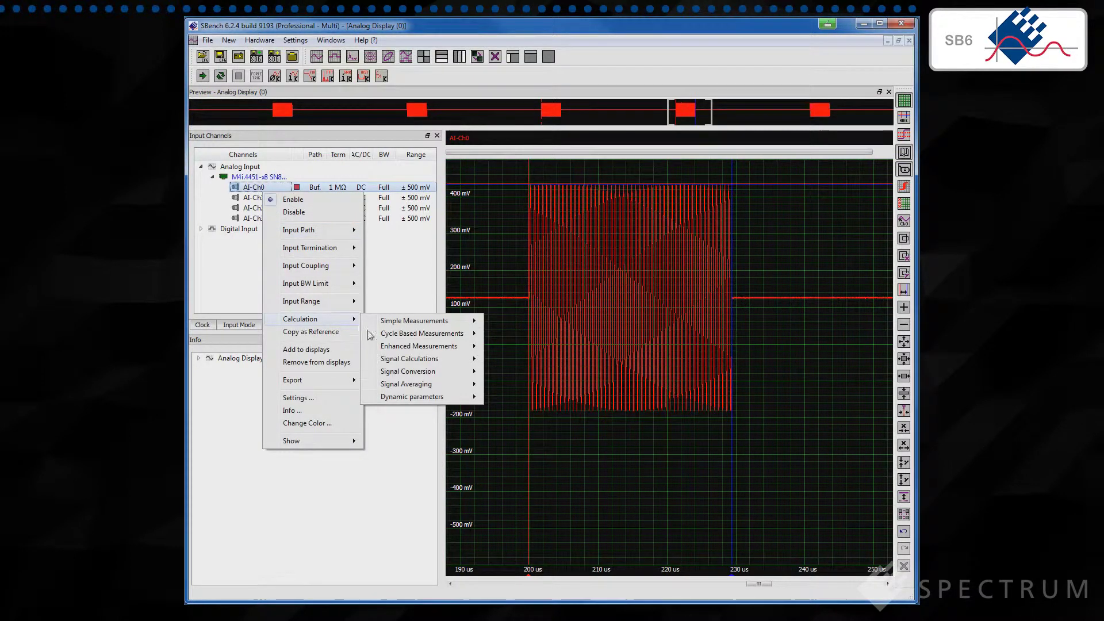
mouse_move(391, 358)
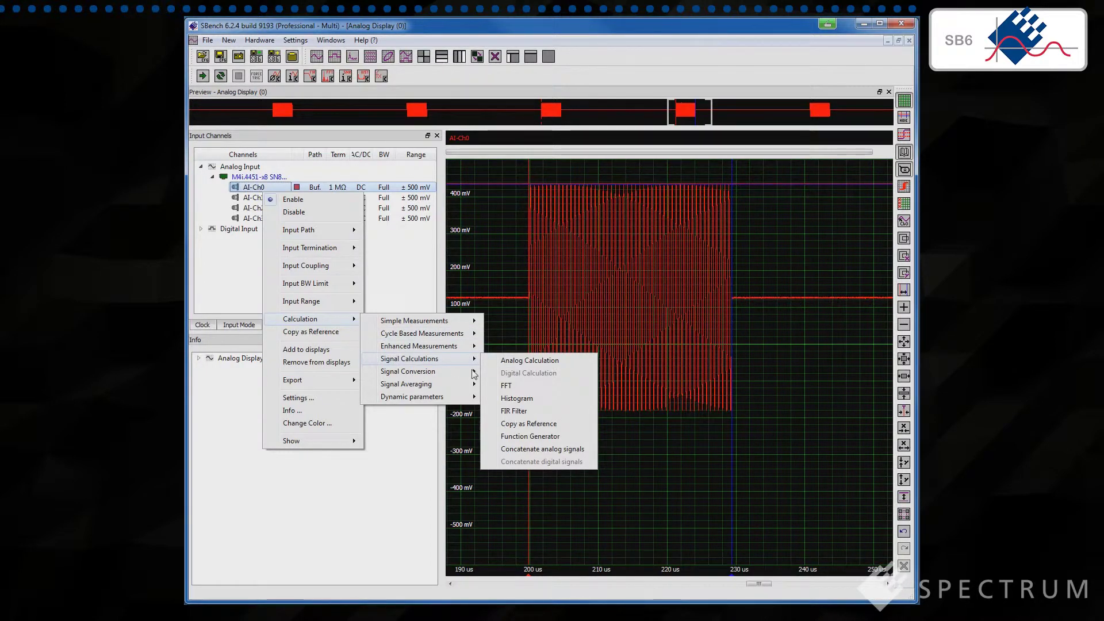
click(503, 386)
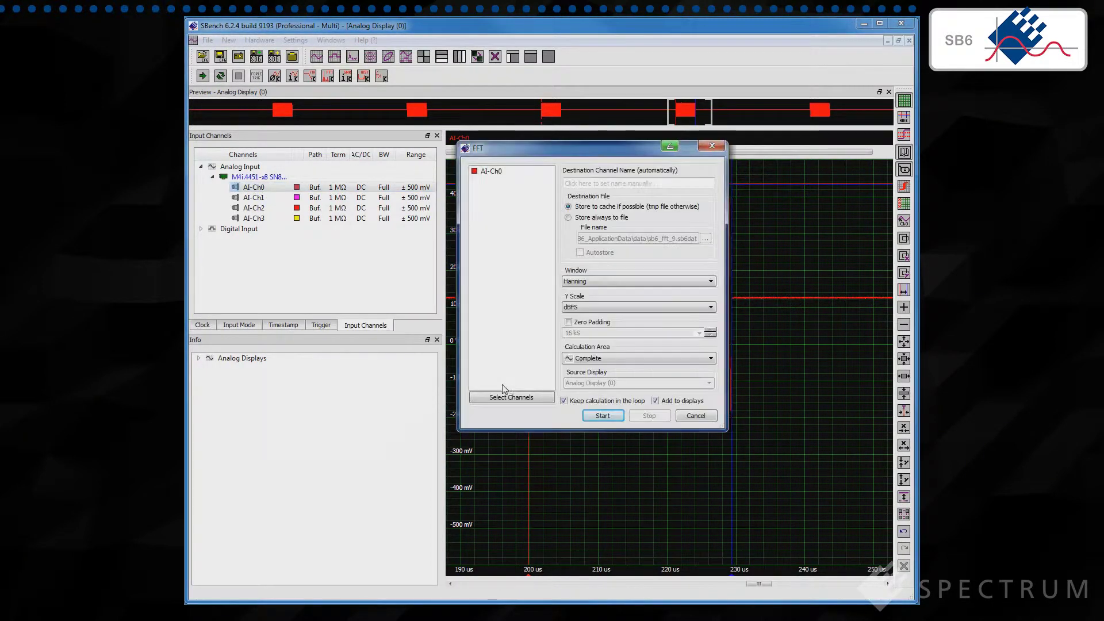
click(582, 361)
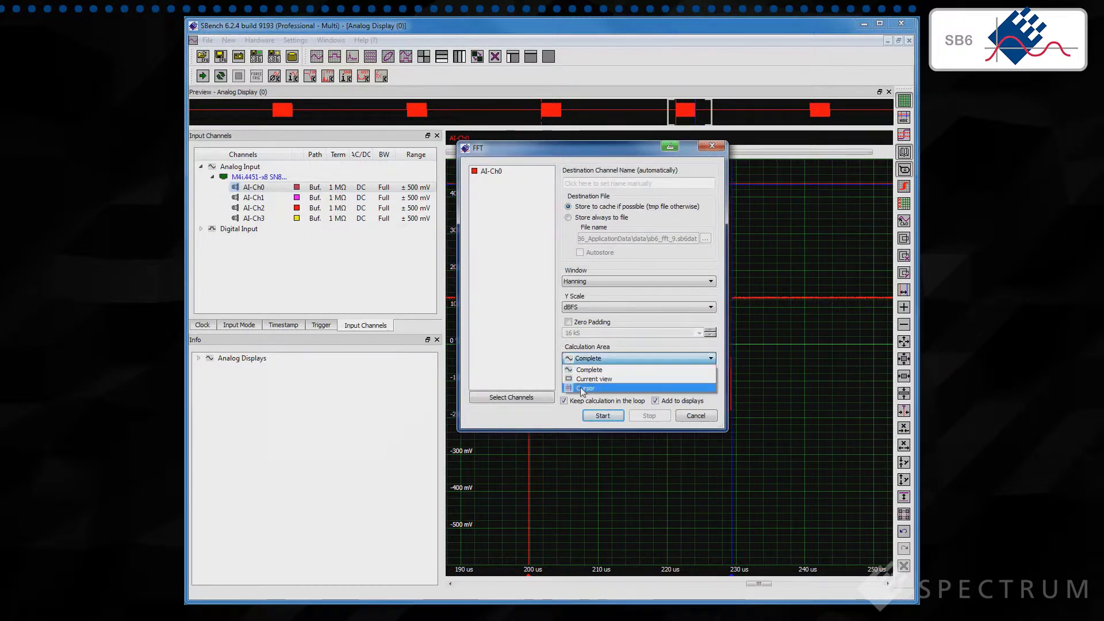
click(582, 386)
click(602, 415)
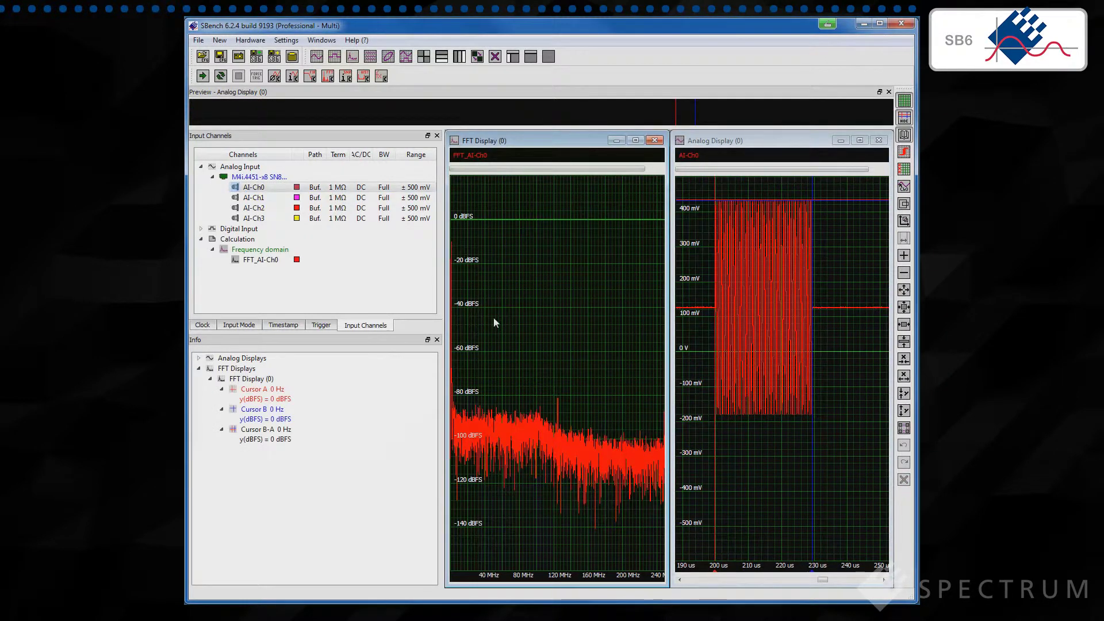
- Maximize FFT Display (0), zoom into the low-frequency peak near 2 MHz, and bring up FFT_AI-Ch0's options
click(635, 141)
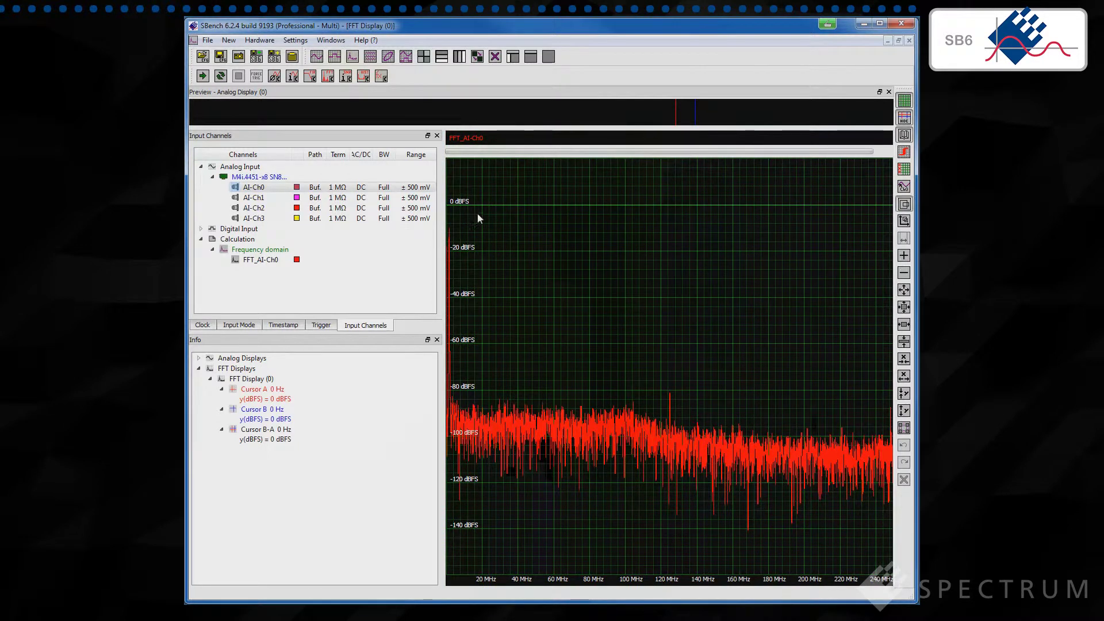
drag(477, 213, 443, 509)
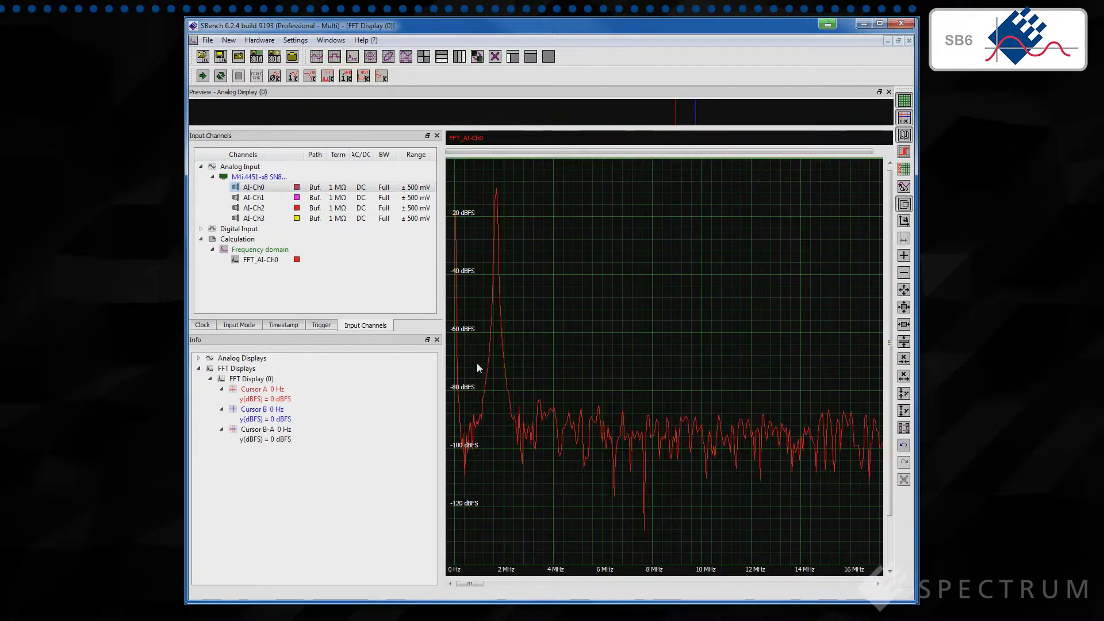
right_click(256, 262)
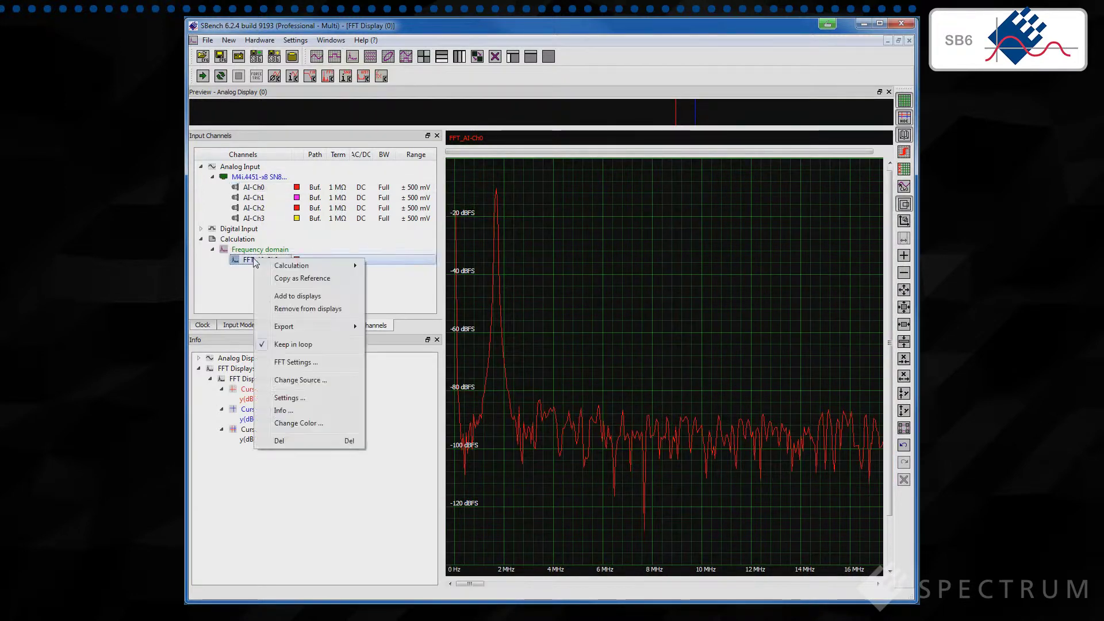
mouse_move(285, 266)
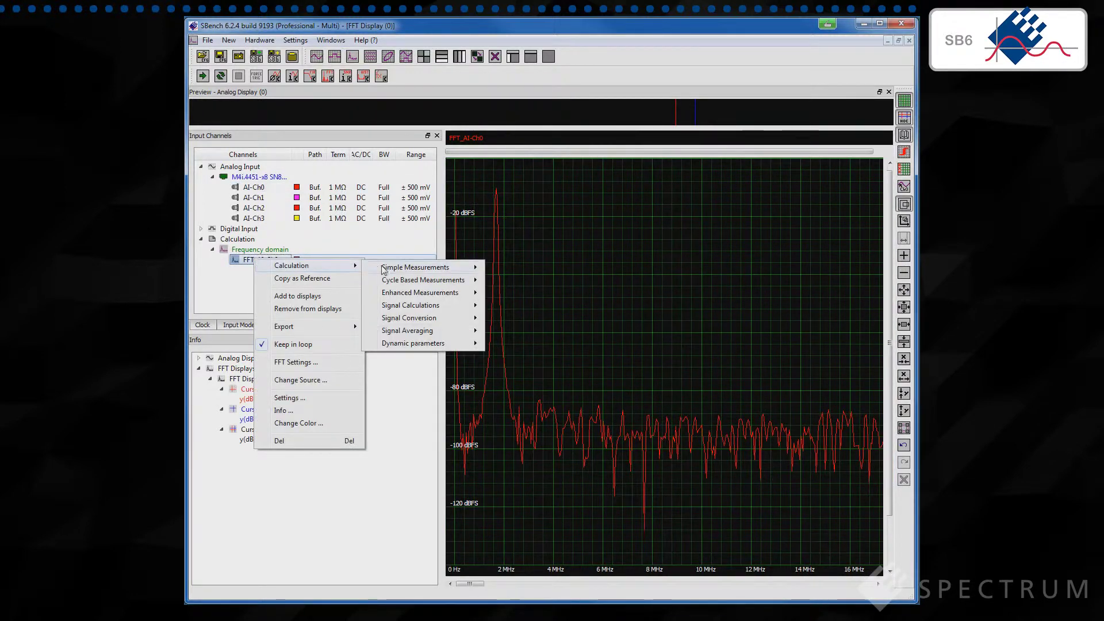
mouse_move(383, 268)
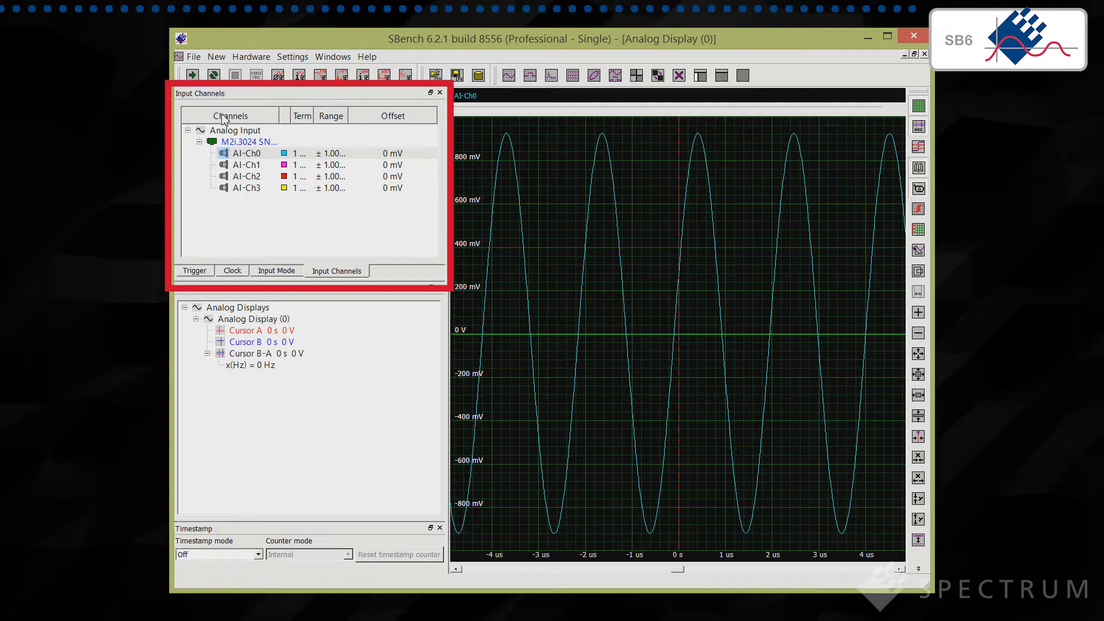
- Show the Input Mode settings: four 20 ms segments with 2 ms pre-trigger and 18 ms post-trigger
click(281, 274)
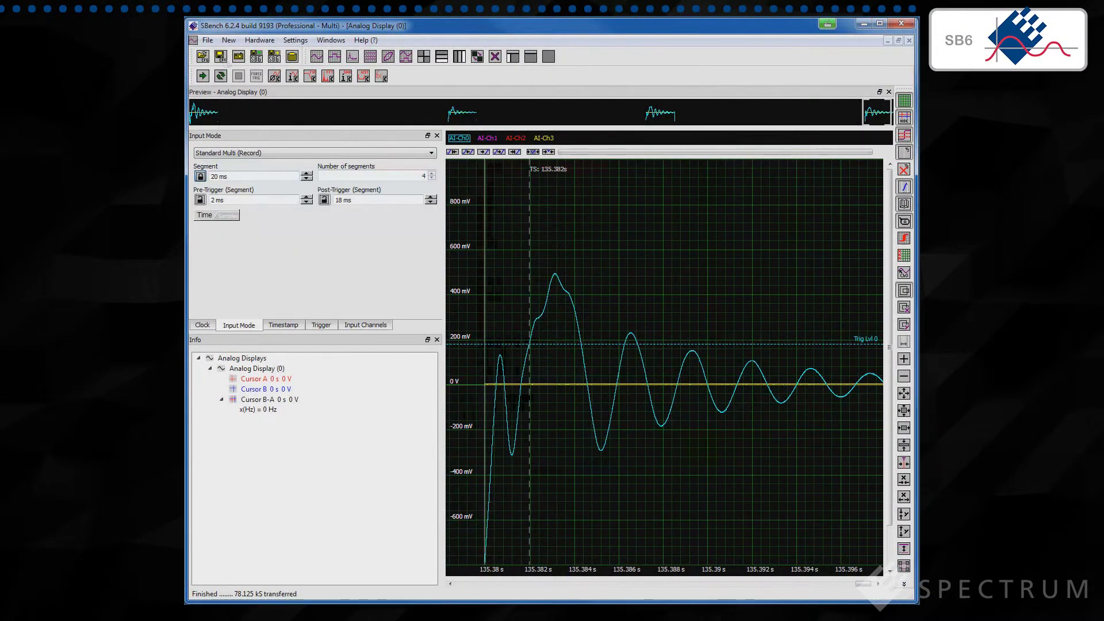
- Display the File > Export / Save formats: SBench6, SBench5, Matlab, ASCII, Wave, Pure Binary, VCD
click(207, 41)
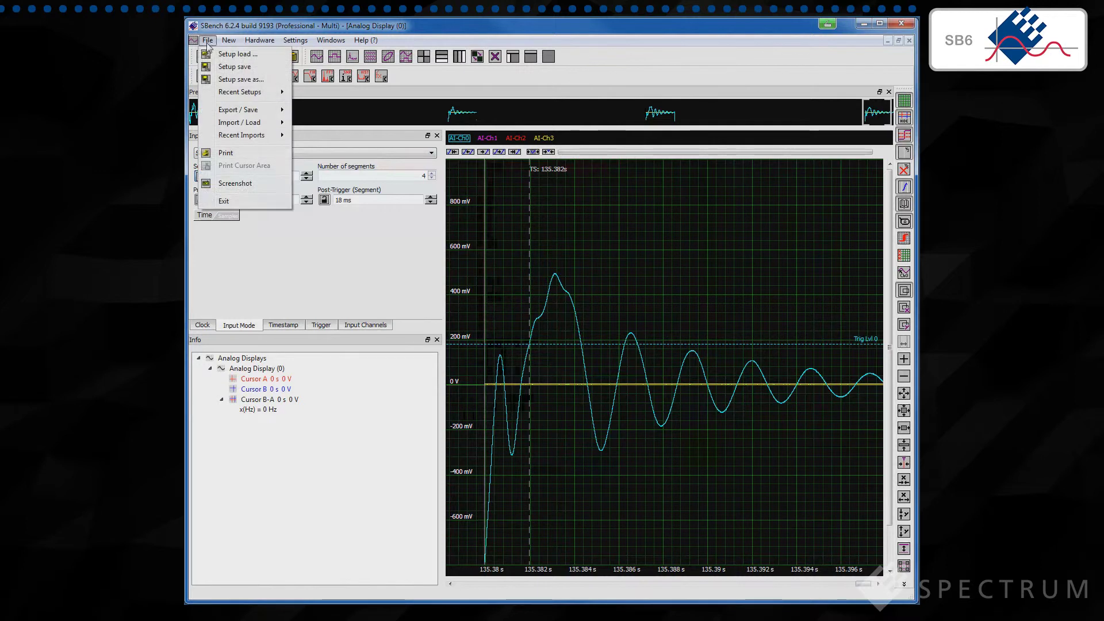
mouse_move(235, 112)
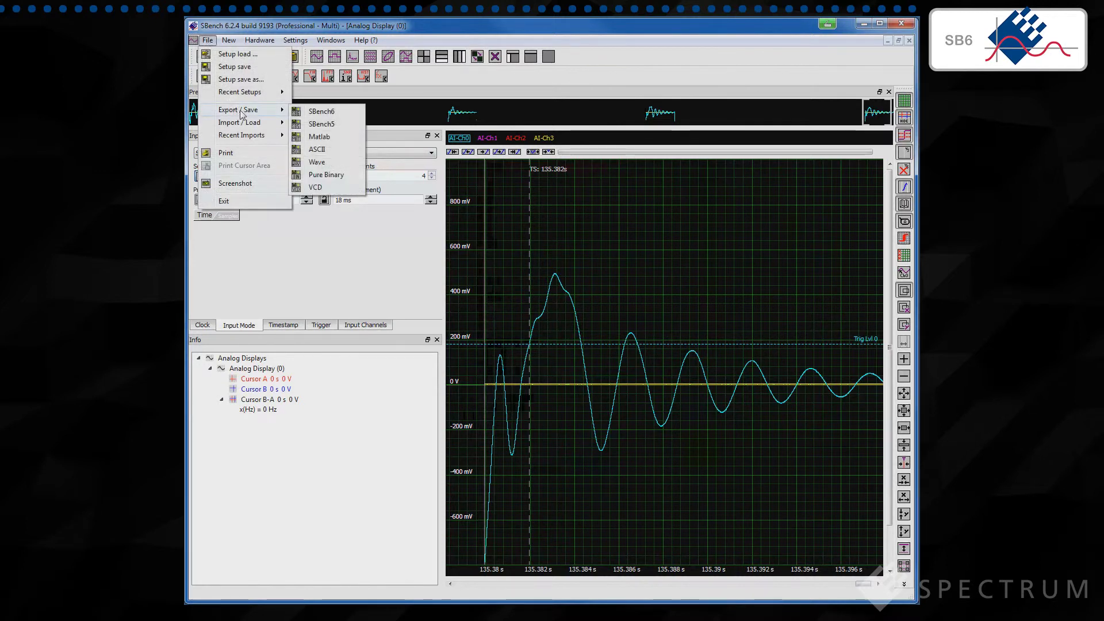